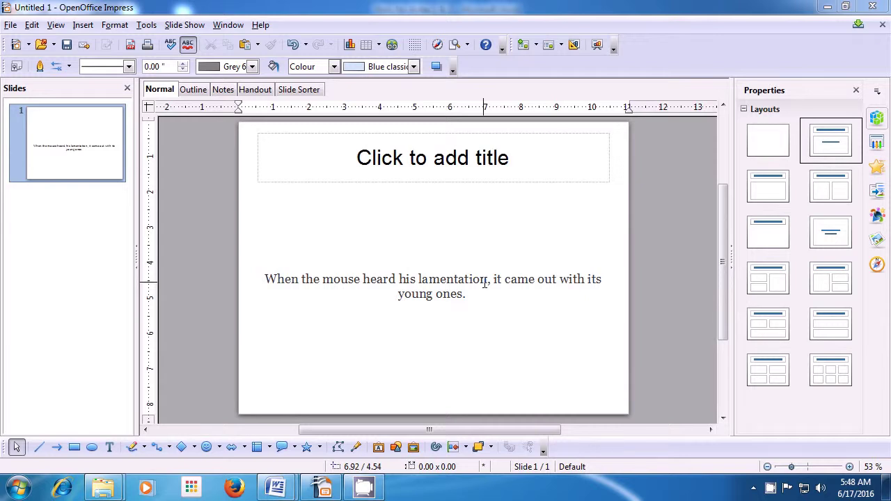
Step: Select the mouse sentence and paste a second copy right after it
click(465, 295)
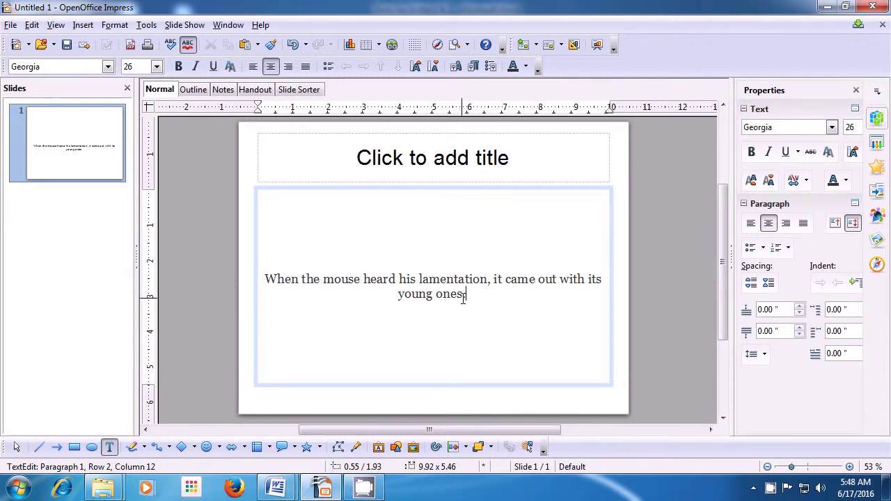
drag(464, 295, 270, 286)
key(ctrl+c)
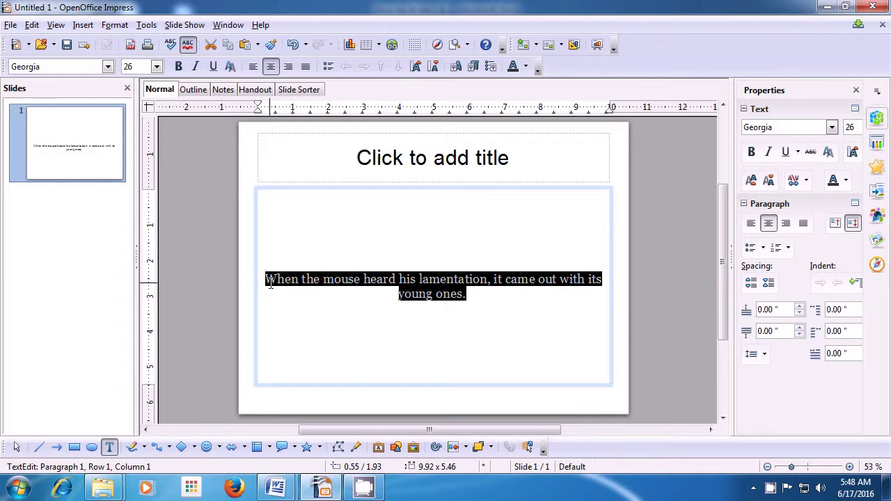
key(ctrl+End)
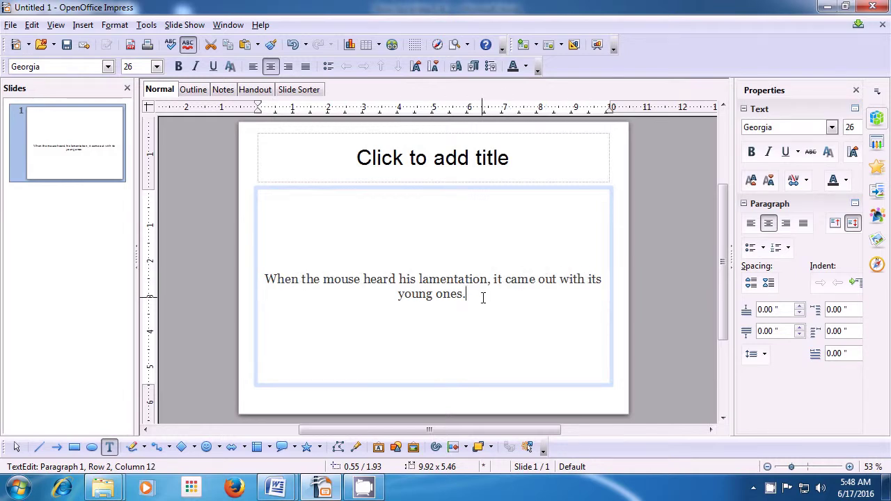
key(ctrl+v)
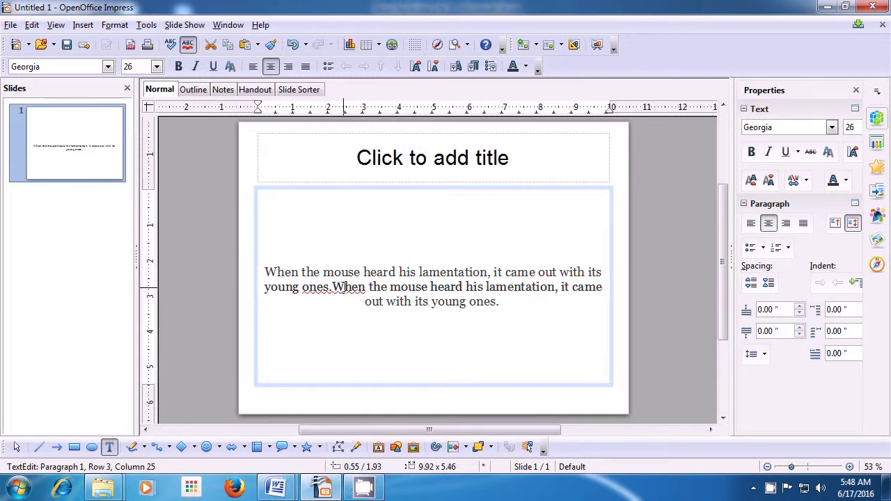
Step: Paste two more copies of the sentence on new lines, then add an empty line
click(332, 286)
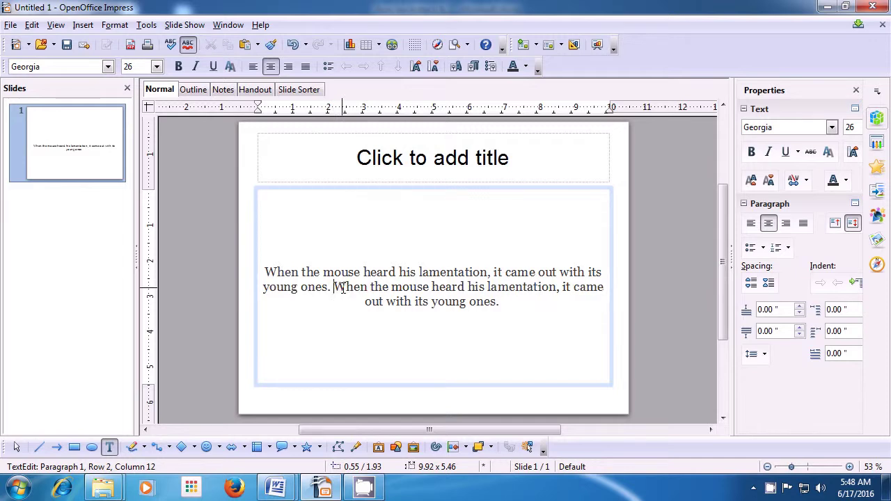
click(506, 301)
key(Return)
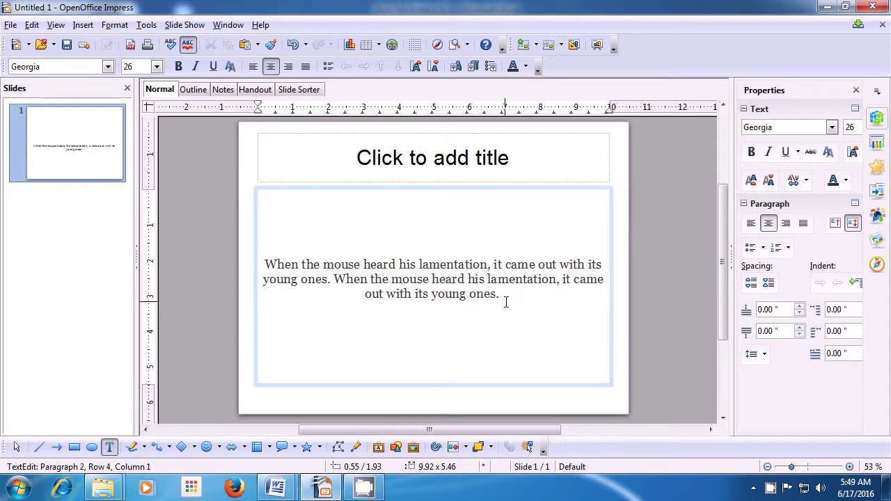
key(ctrl+v)
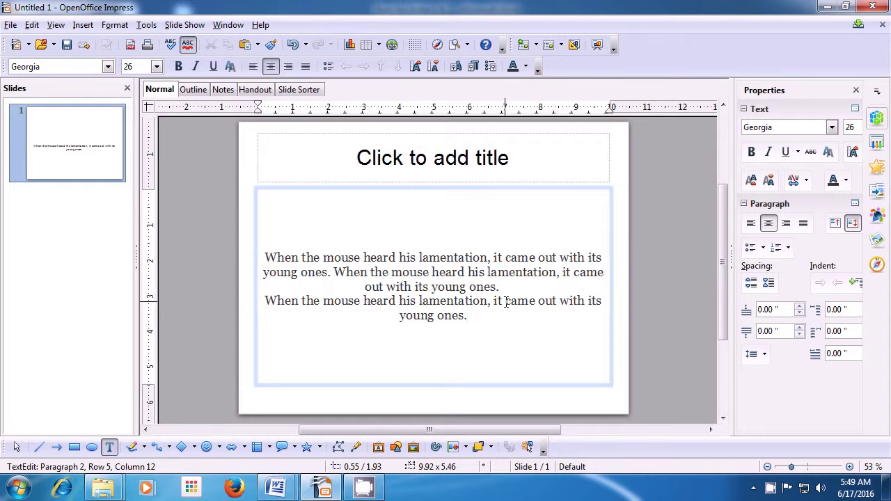
key(Return)
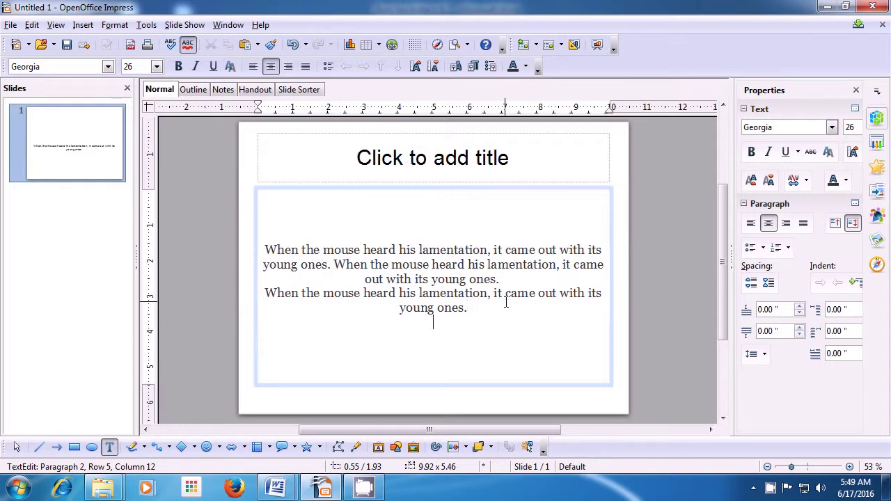
key(ctrl+v)
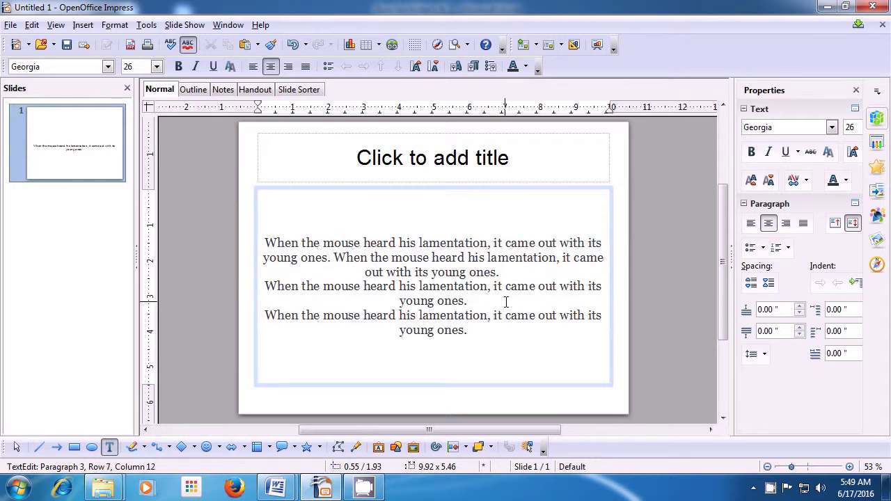
key(Return)
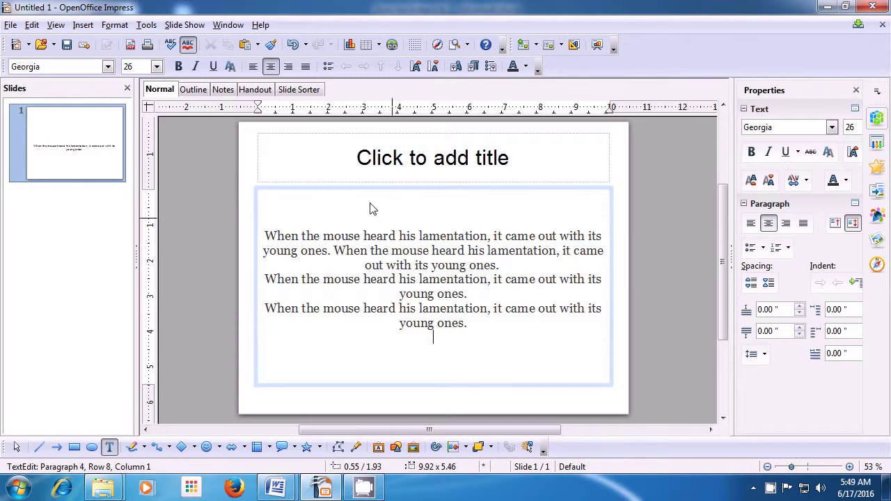
Step: Paste another copy of the sentence with Edit > Paste, then select the first sentence
click(32, 25)
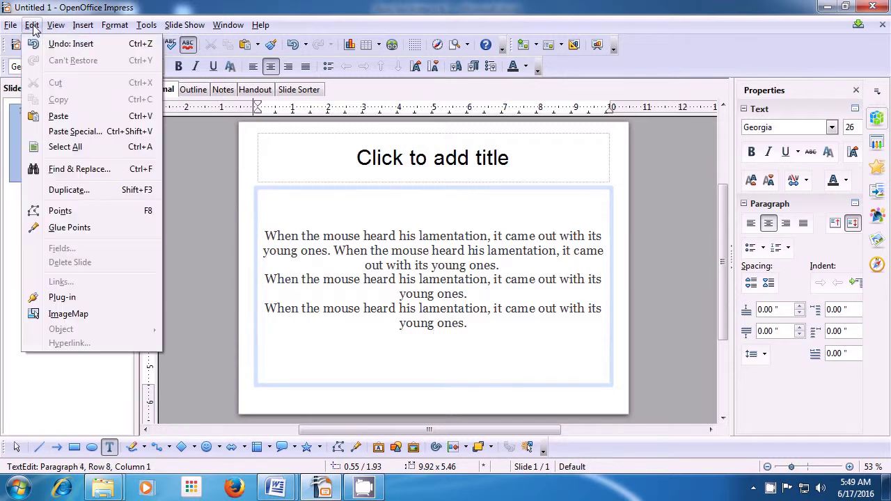
click(72, 118)
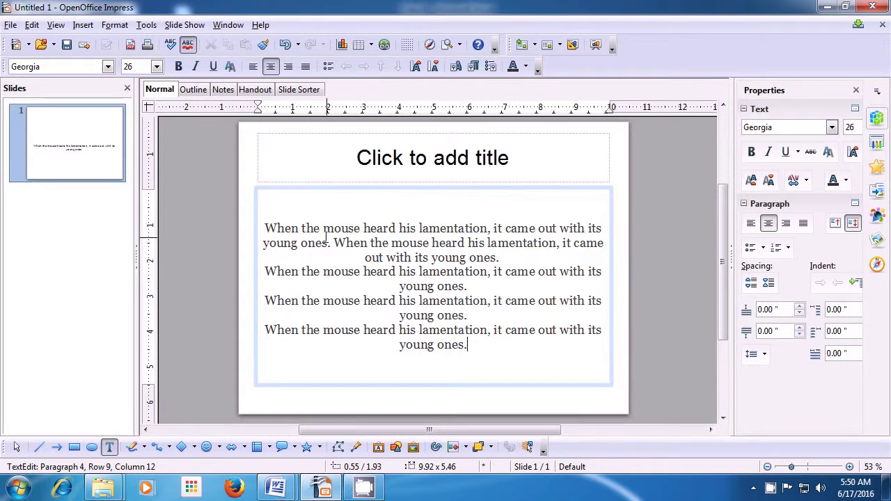
drag(265, 227, 332, 244)
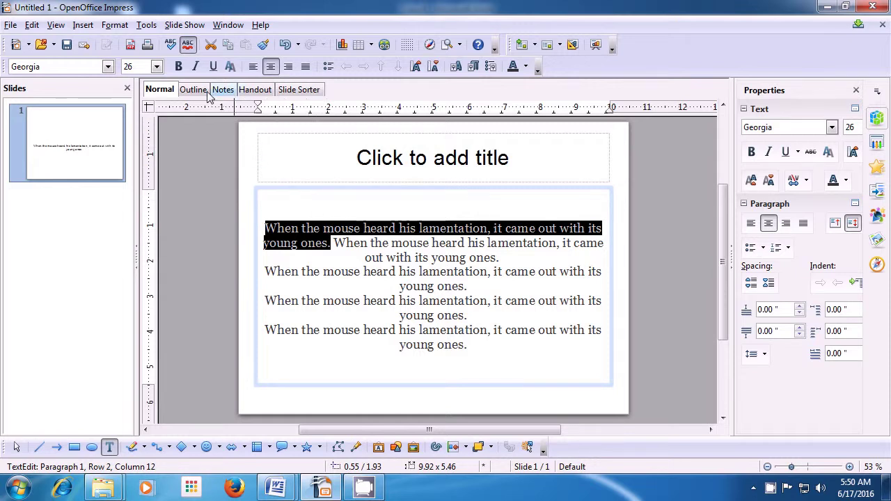
Step: Set the selected first sentence to 32 pt in the Character dialog's Font tab
click(116, 25)
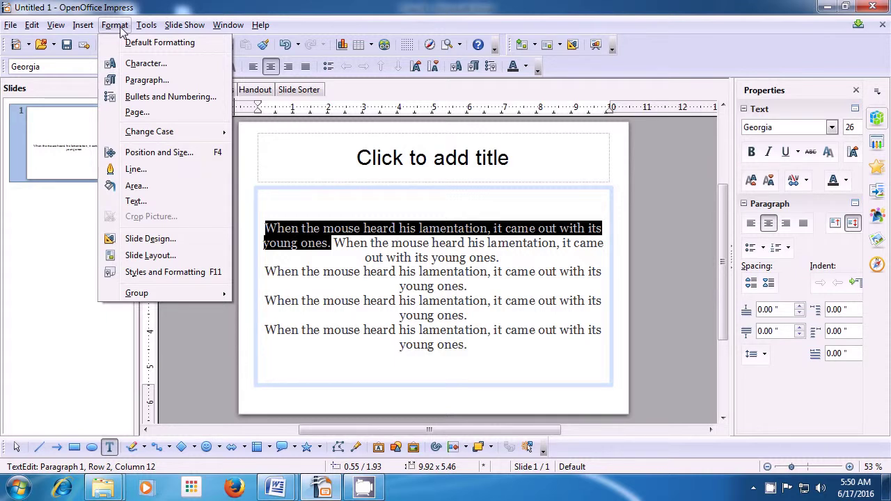
click(134, 64)
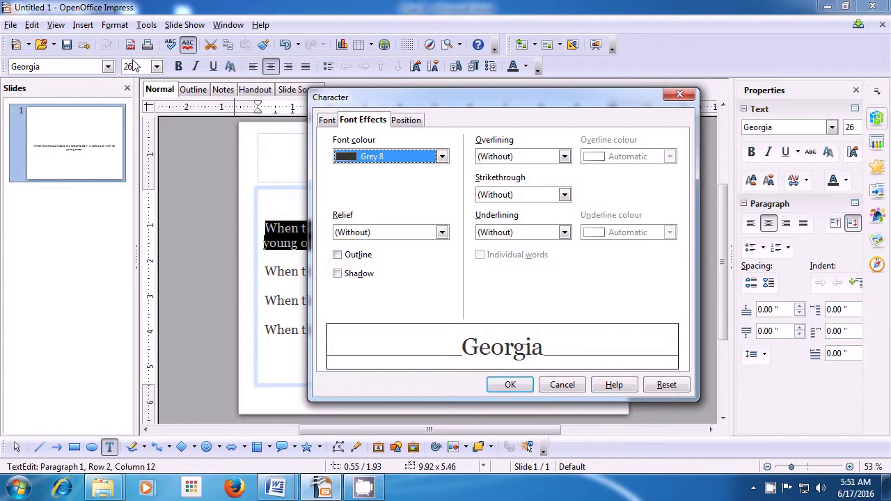
click(327, 121)
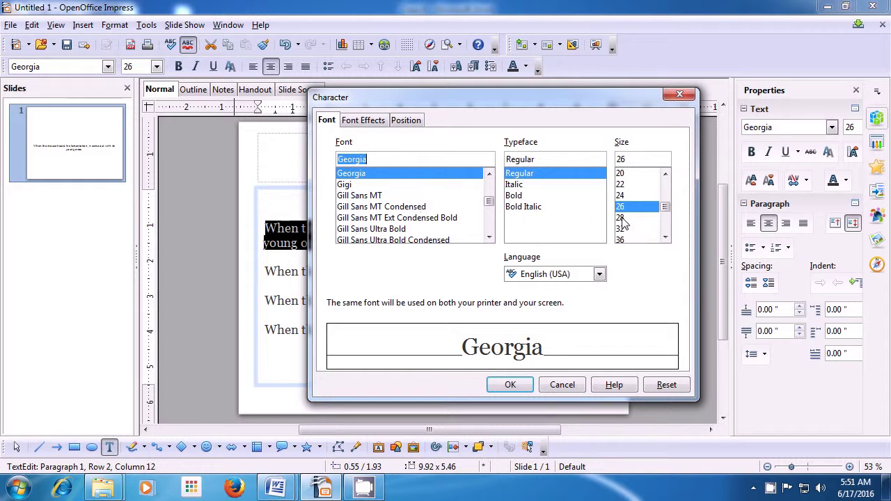
drag(666, 209, 668, 220)
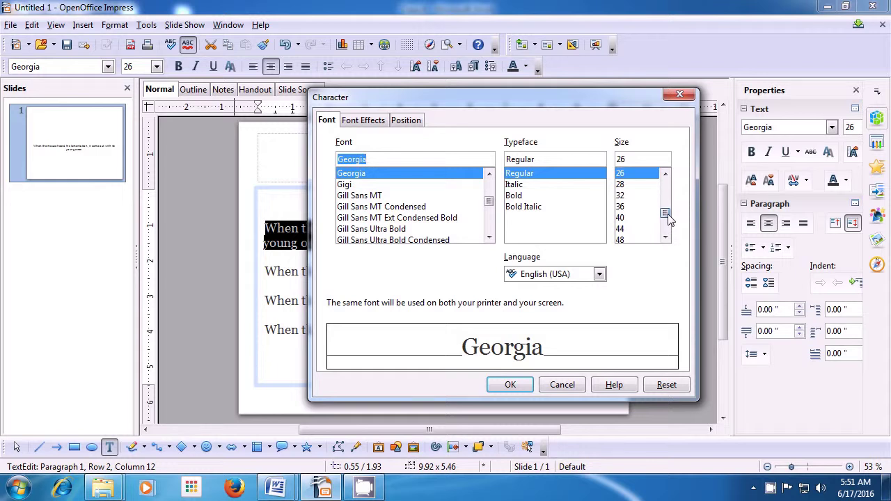
click(626, 196)
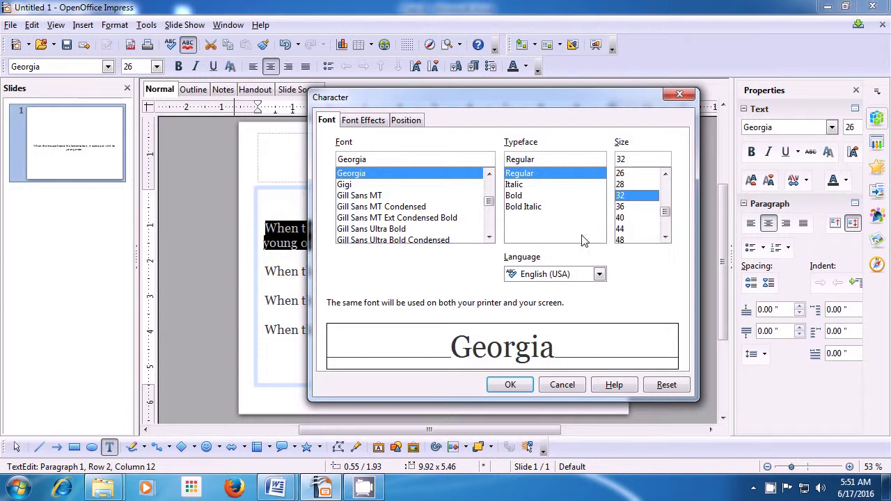
click(506, 385)
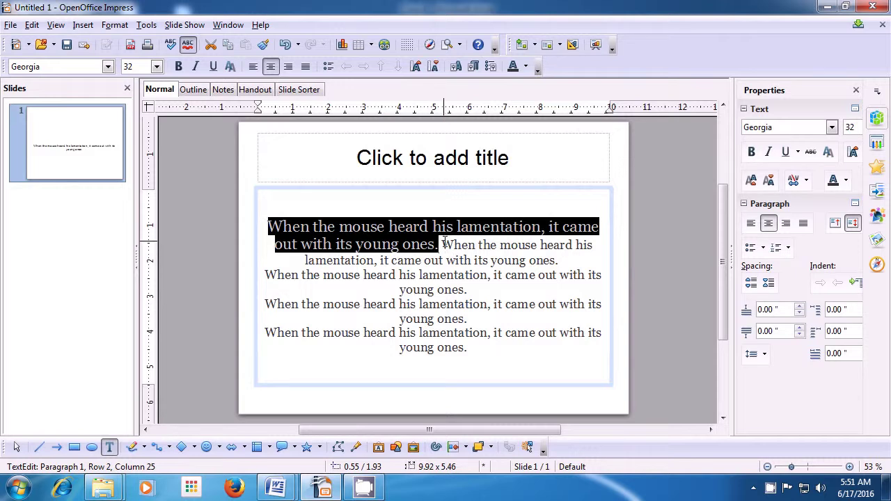
click(443, 242)
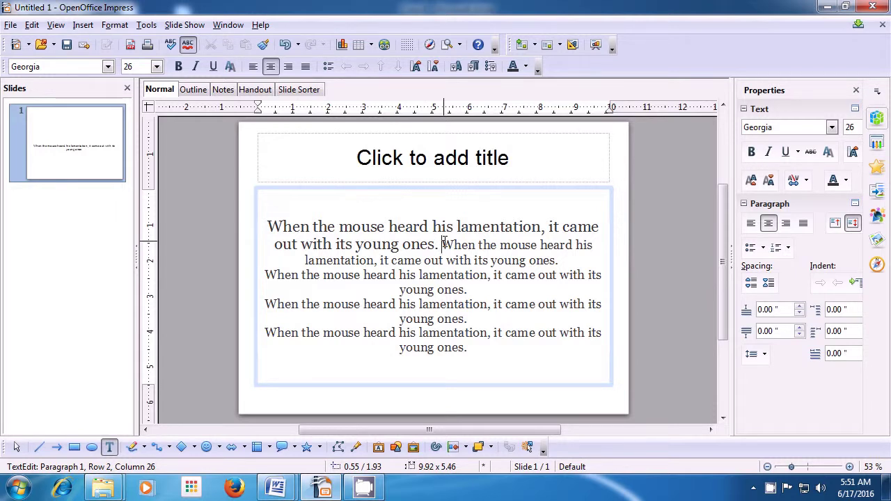
Step: Give the second sentence the Bold Italic typeface, then reselect it
drag(443, 243, 562, 260)
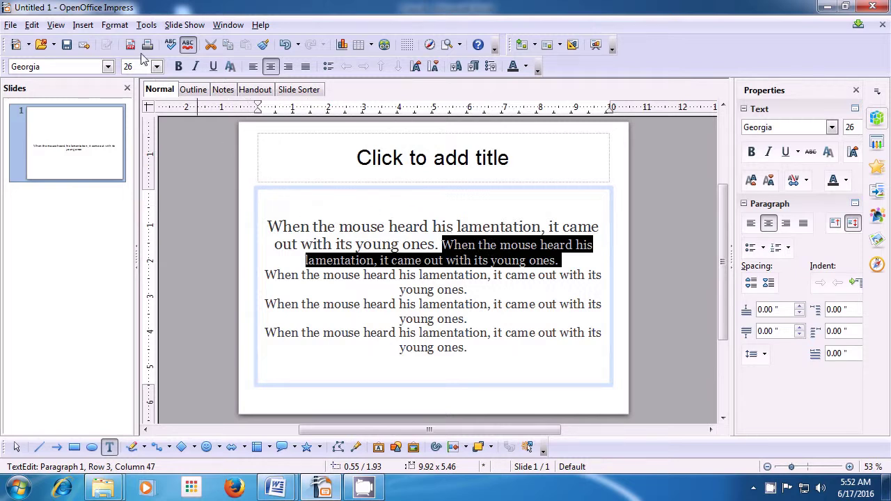
click(114, 25)
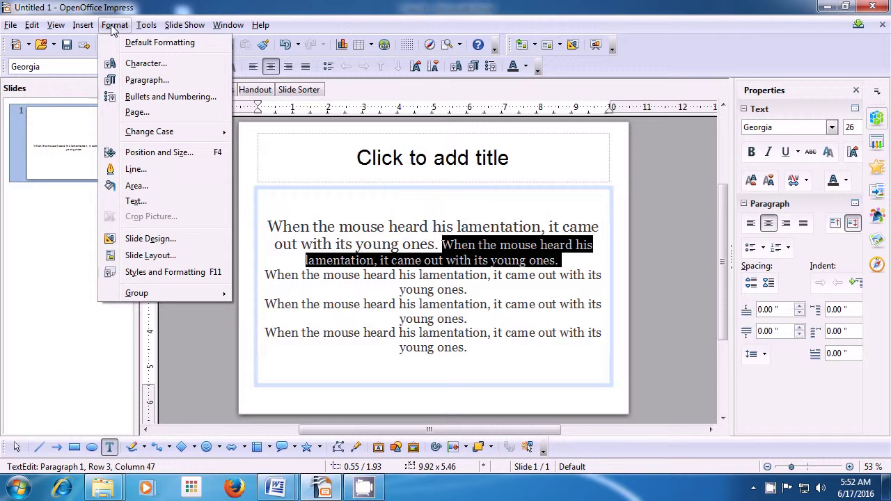
click(143, 64)
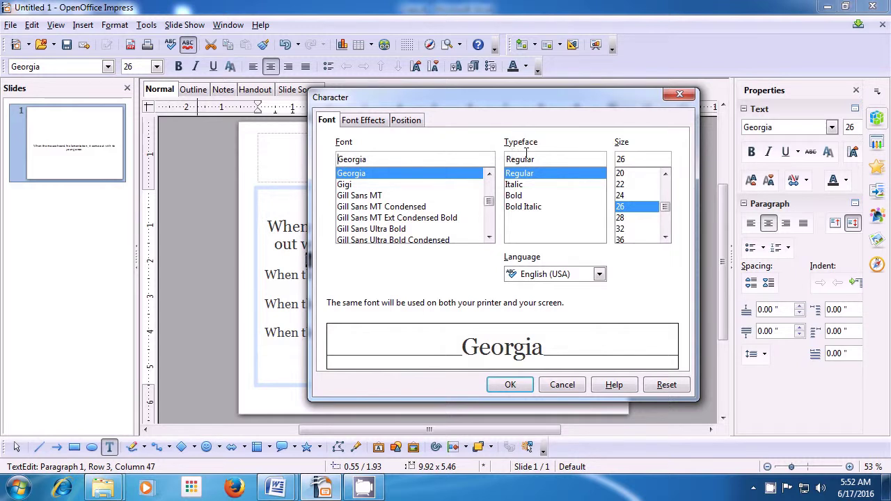
click(521, 207)
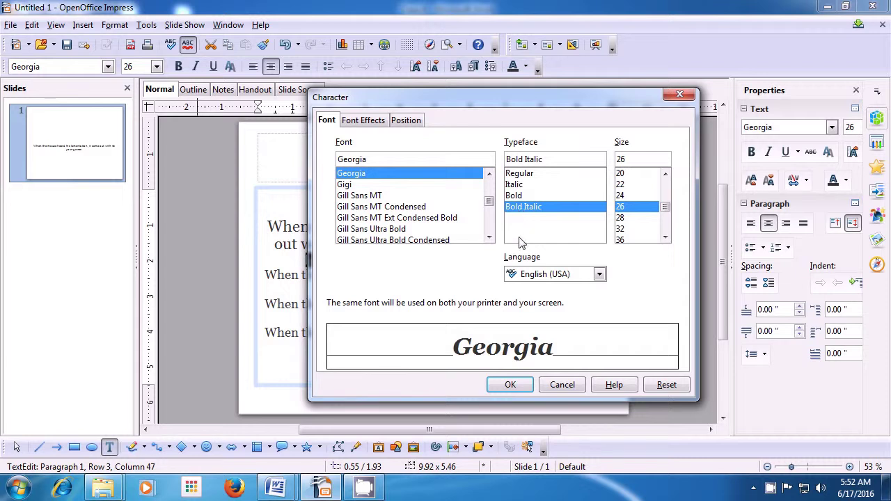
click(512, 386)
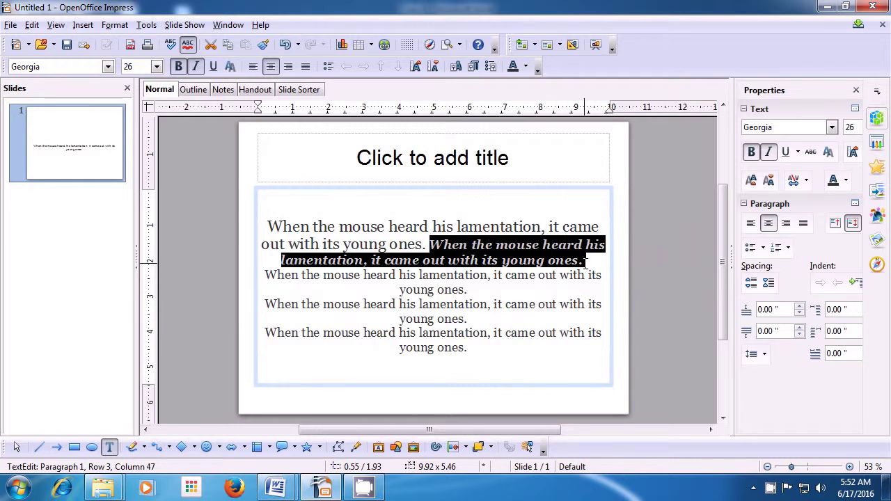
click(585, 261)
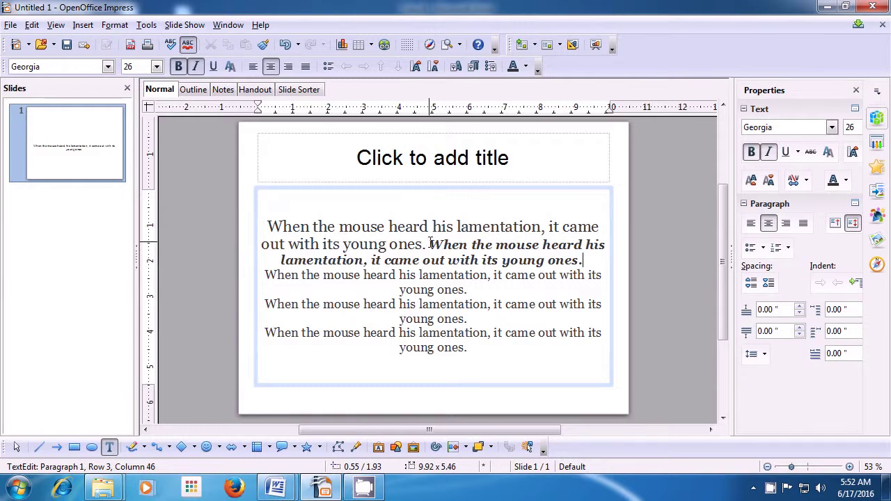
drag(429, 244, 585, 260)
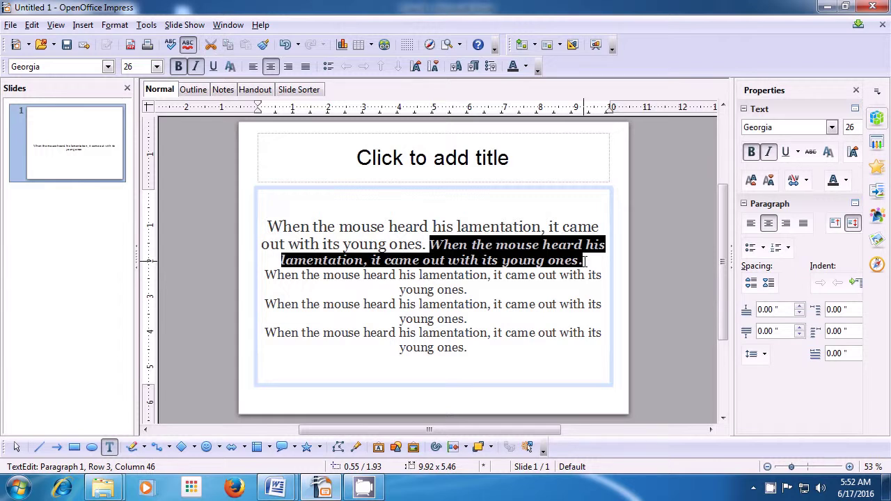
Step: Underline the bold italic sentence, then select the second paragraph
click(214, 68)
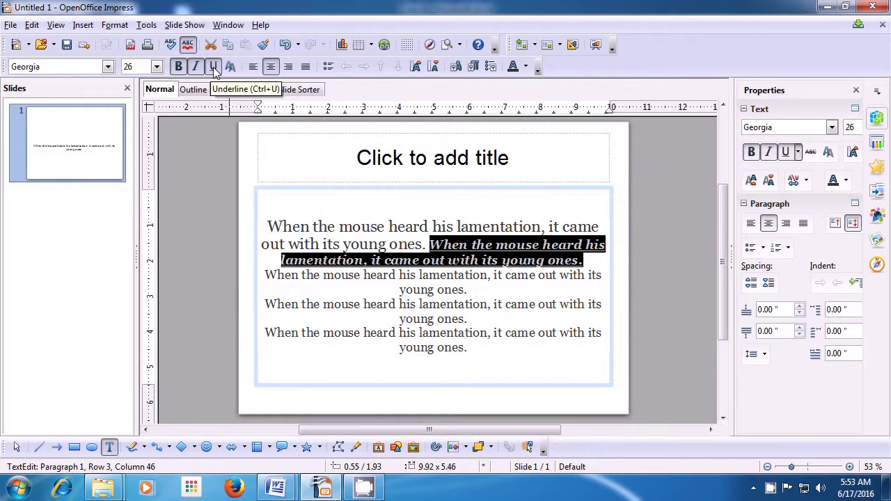
click(590, 262)
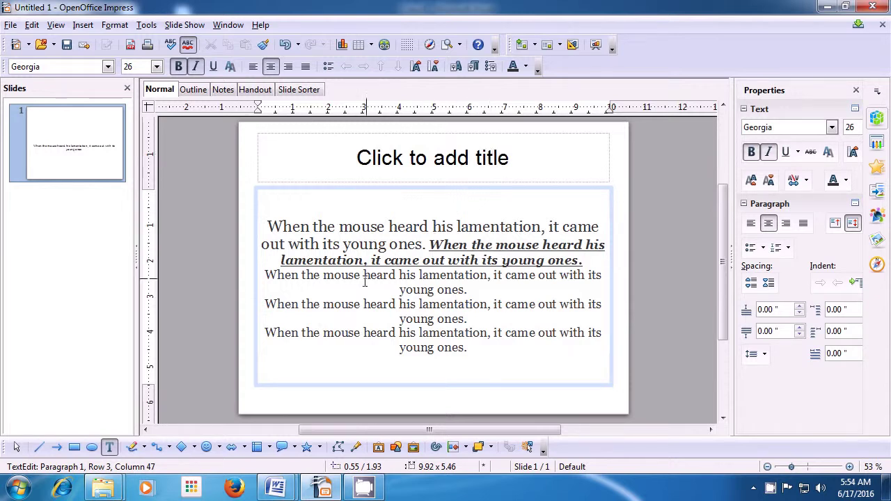
drag(266, 276, 467, 288)
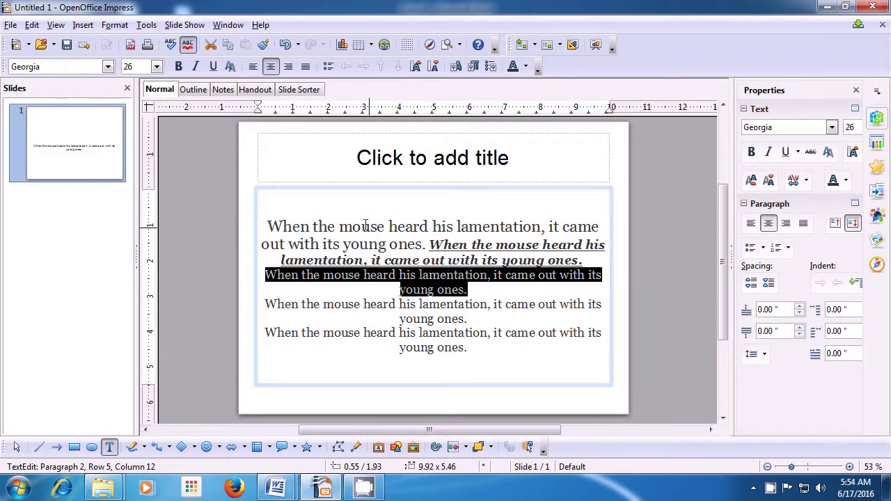
Step: Set the second paragraph's font colour to Blue 3 under Font Effects
click(115, 26)
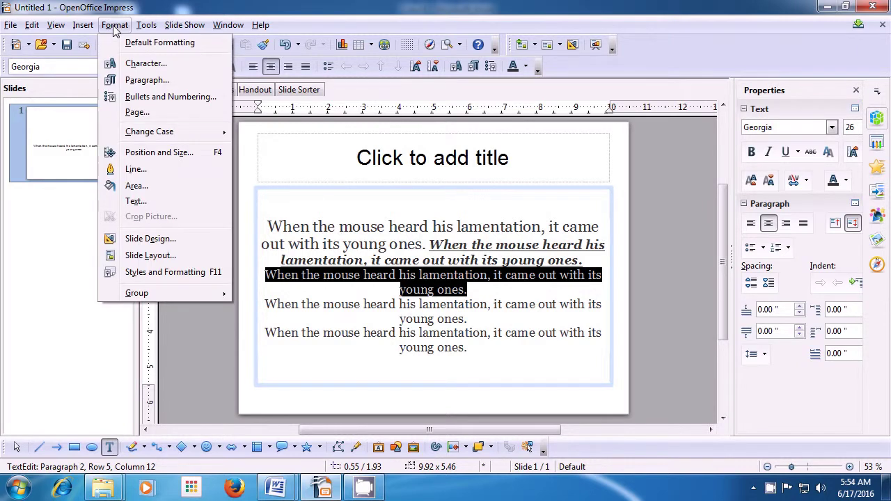
click(128, 64)
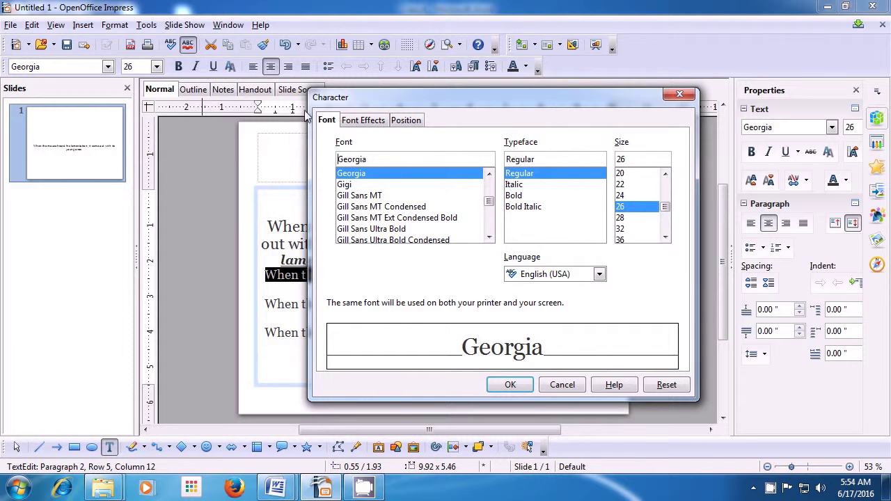
click(363, 120)
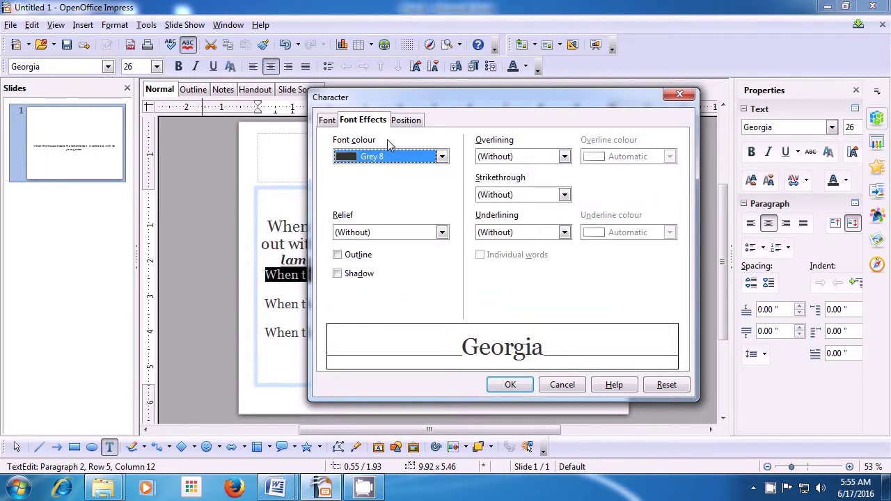
click(442, 158)
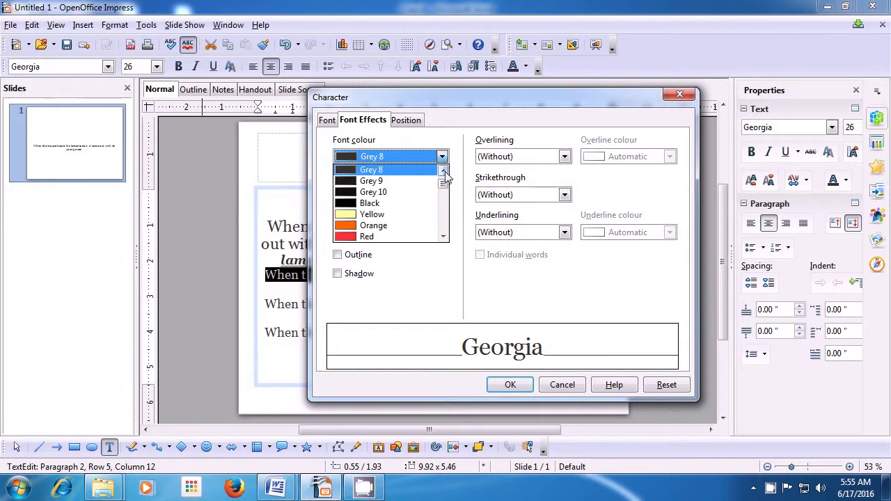
drag(444, 185, 445, 199)
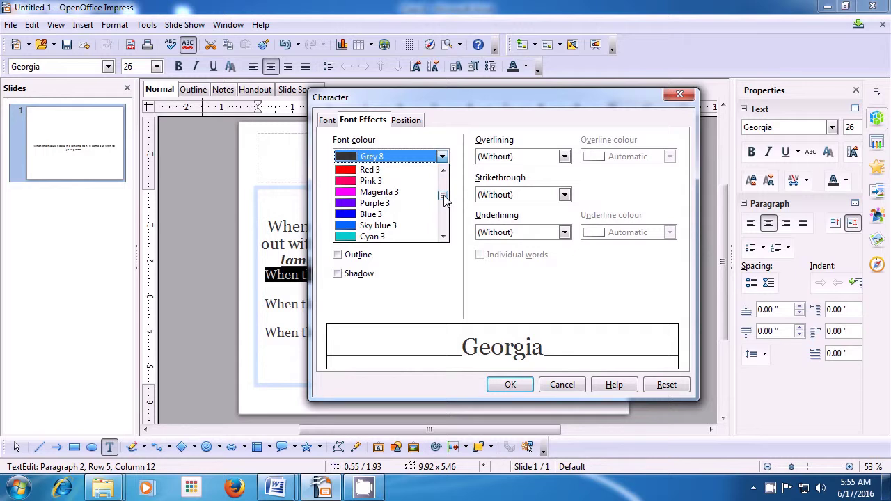
click(384, 215)
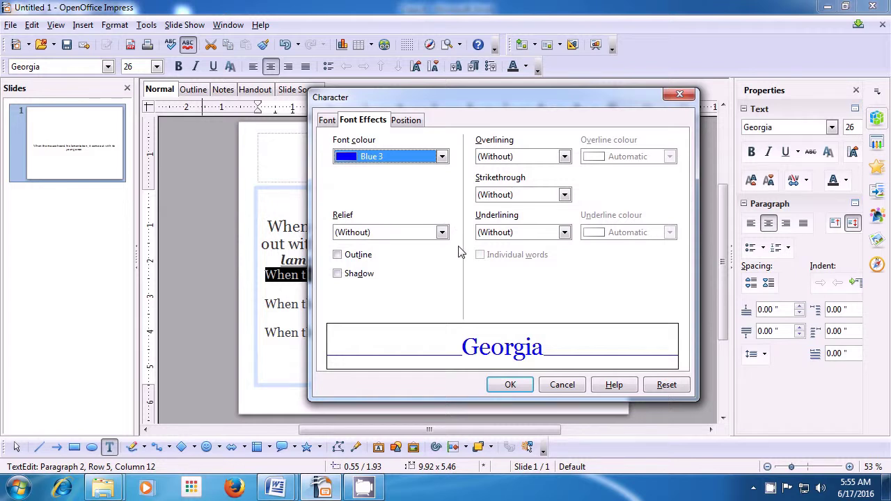
click(511, 385)
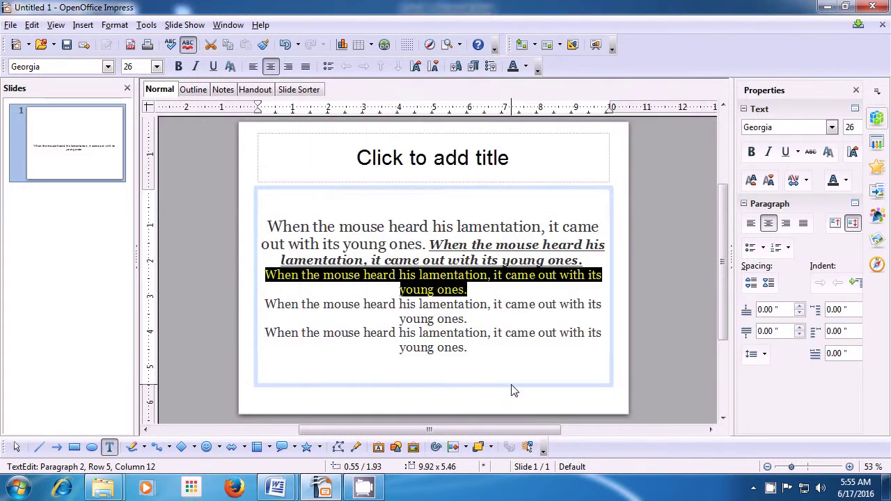
click(485, 291)
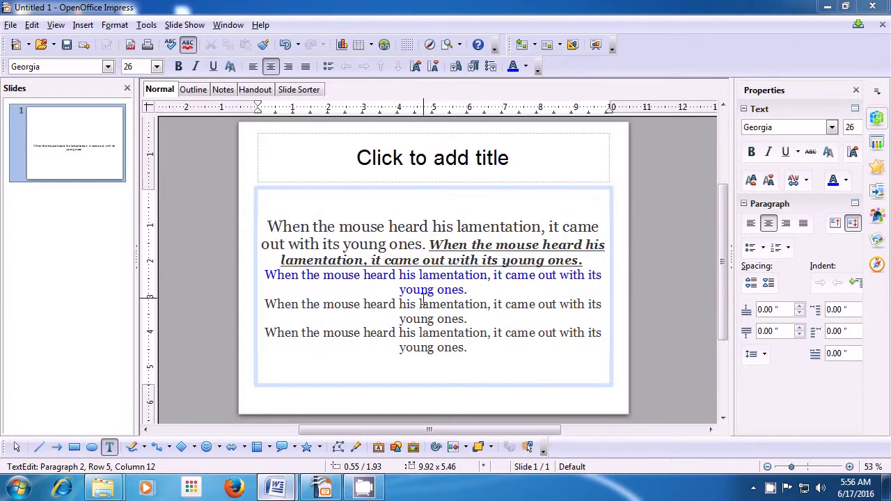
Step: Apply the Outline font effect to the third paragraph
drag(265, 307, 469, 319)
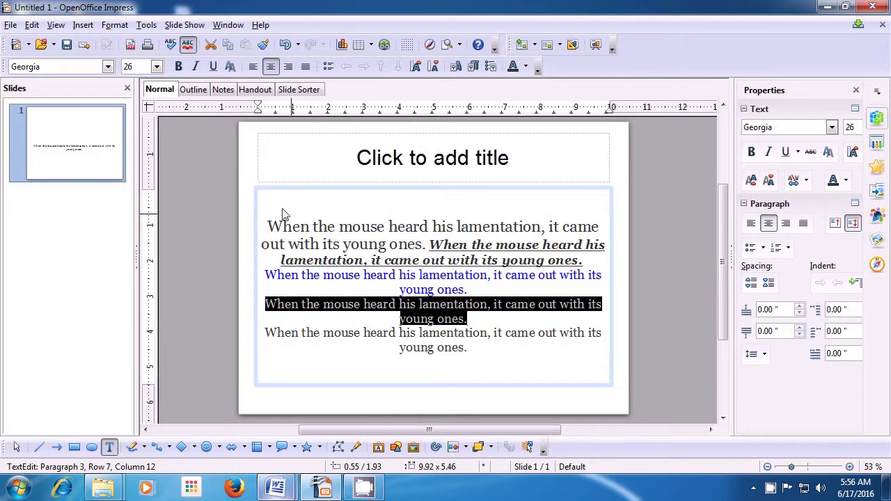
click(115, 28)
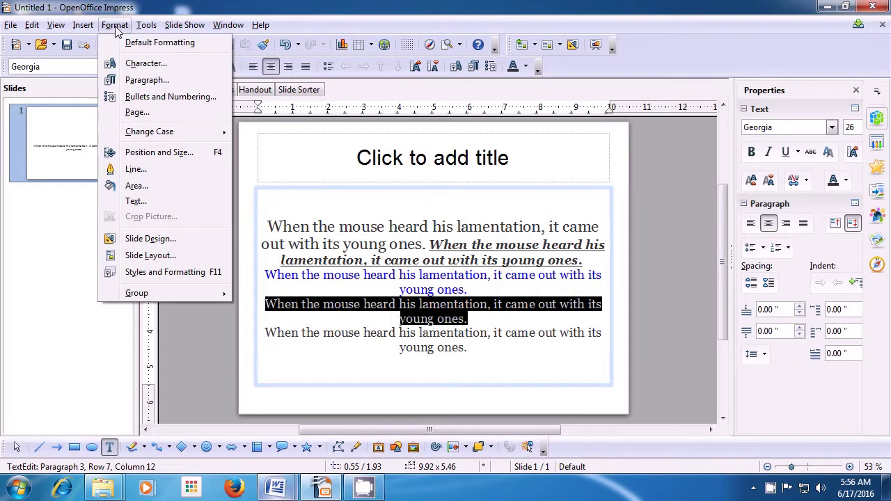
click(136, 67)
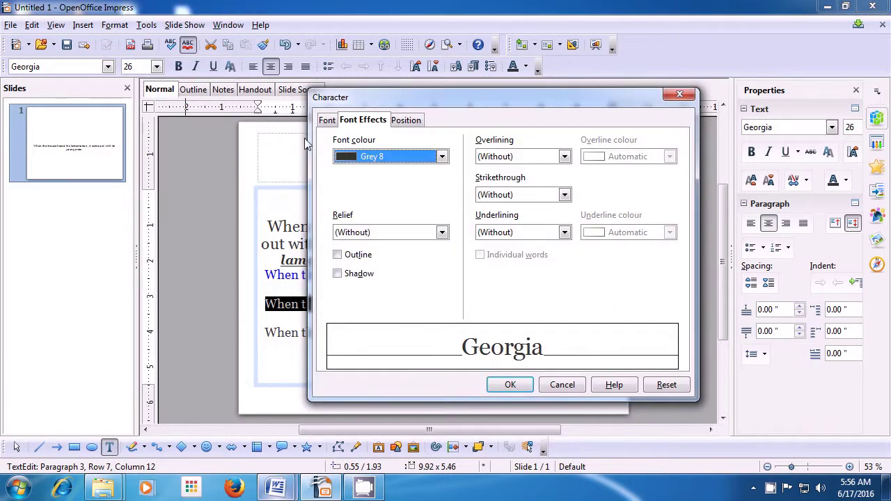
click(338, 255)
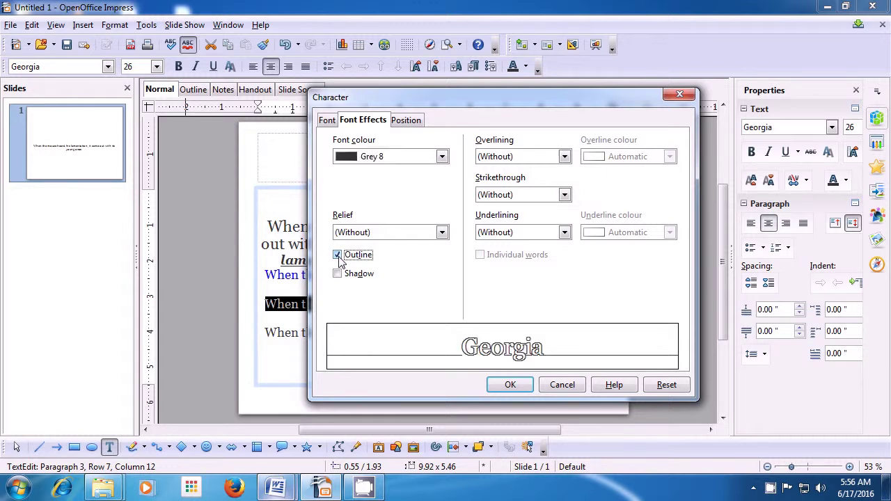
click(511, 386)
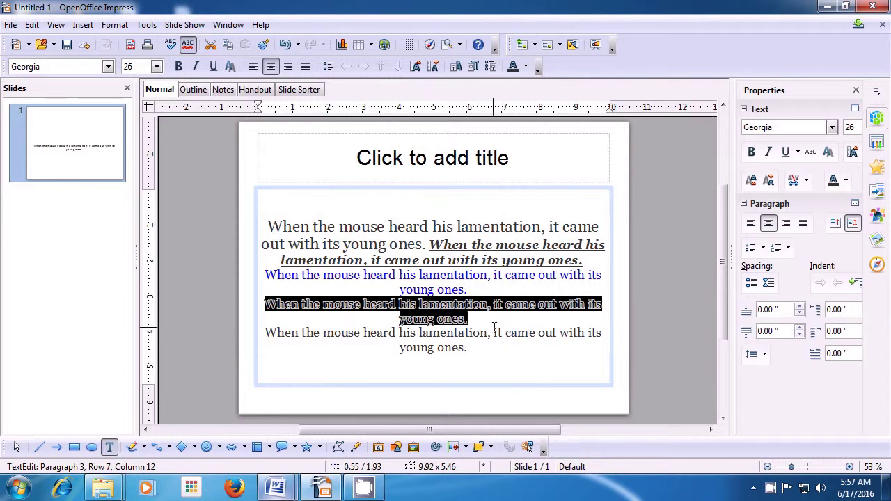
Step: Deselect the text to view the outlined fourth sentence
click(492, 324)
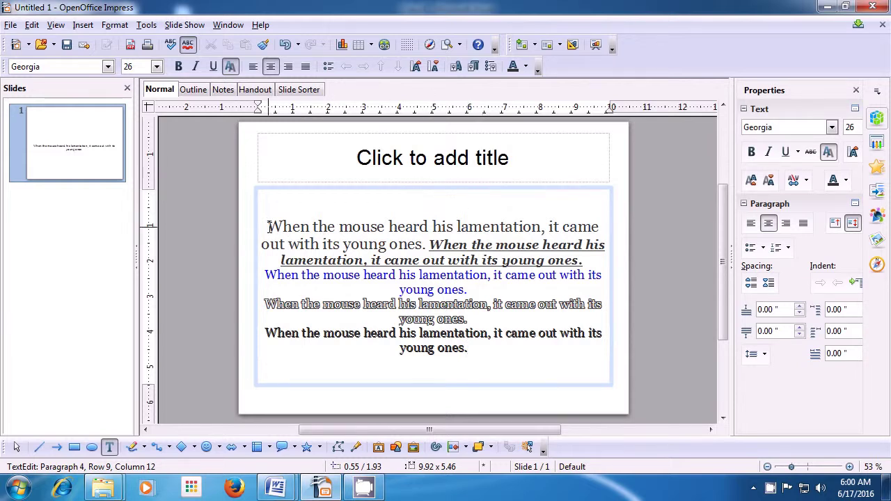
Step: Give the first sentence a Single overline coloured Turquoise 4
drag(269, 226, 426, 244)
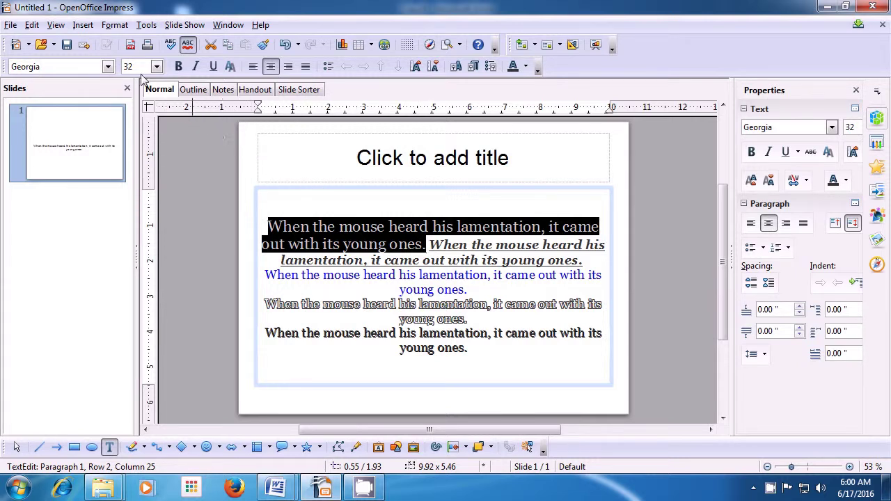
click(115, 25)
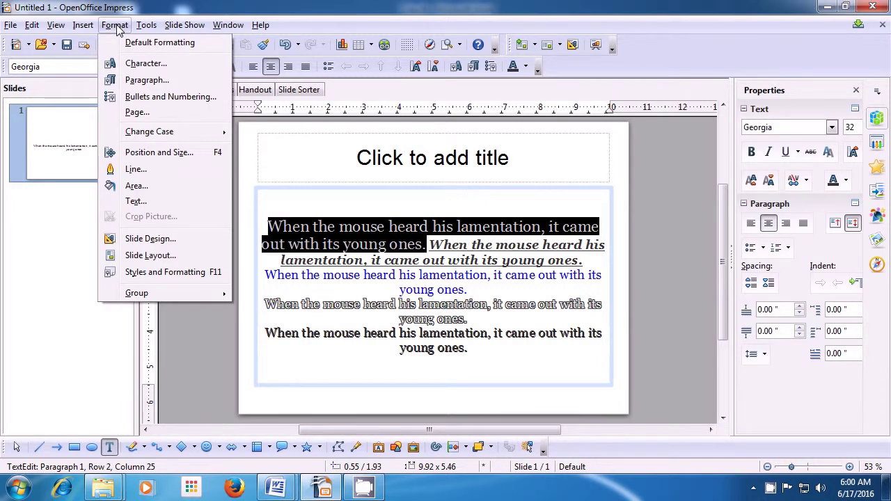
click(130, 64)
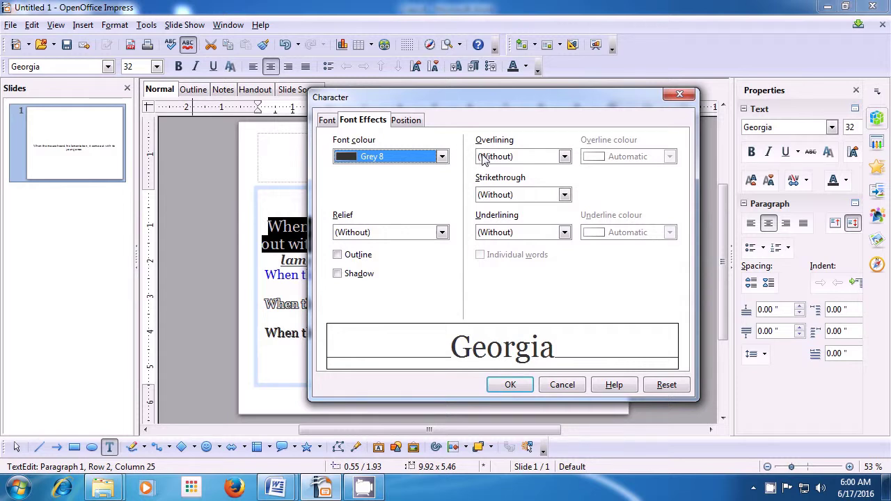
click(565, 159)
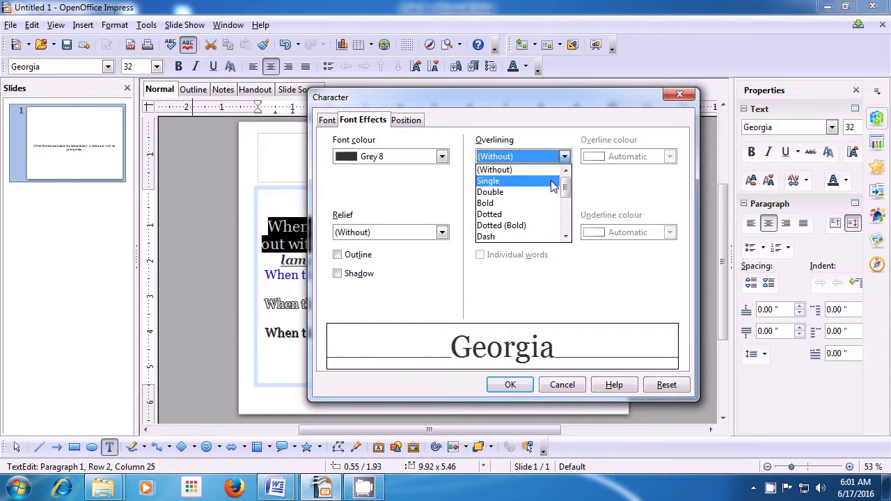
click(554, 182)
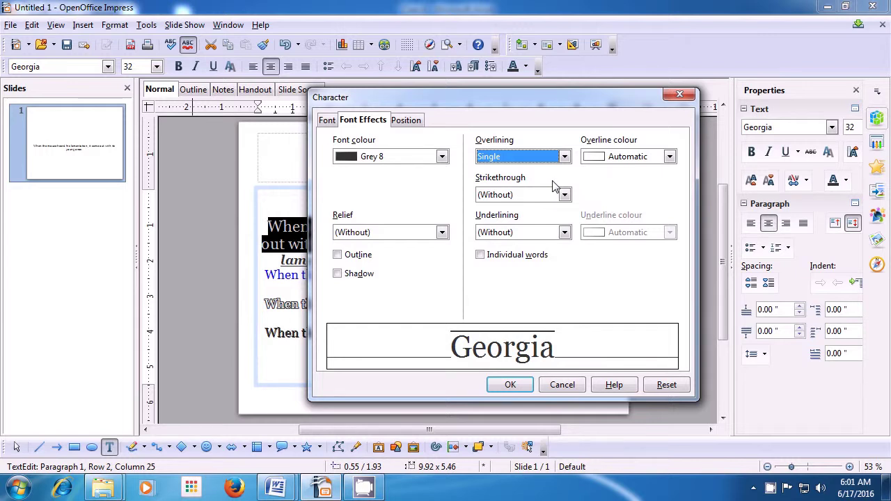
click(669, 158)
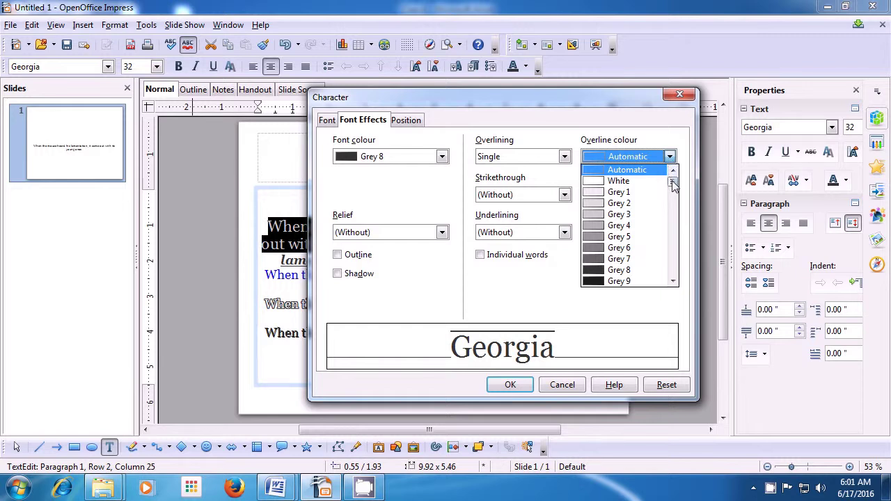
drag(673, 183, 681, 223)
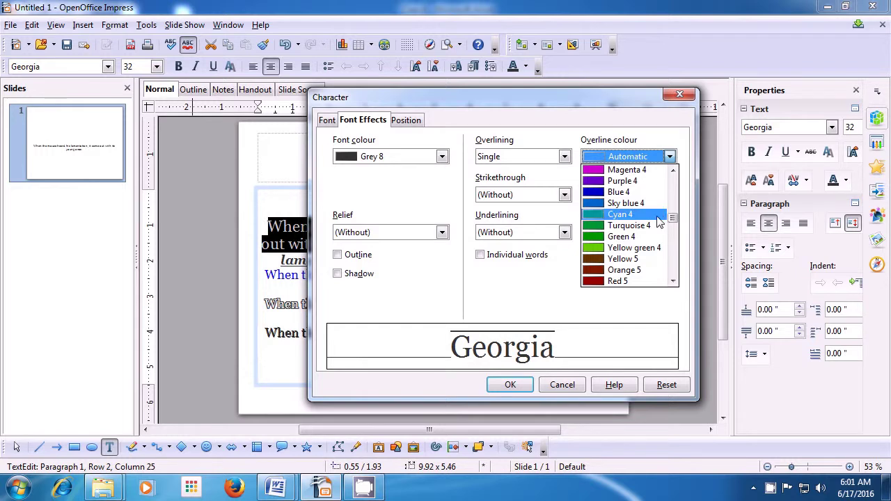
click(612, 228)
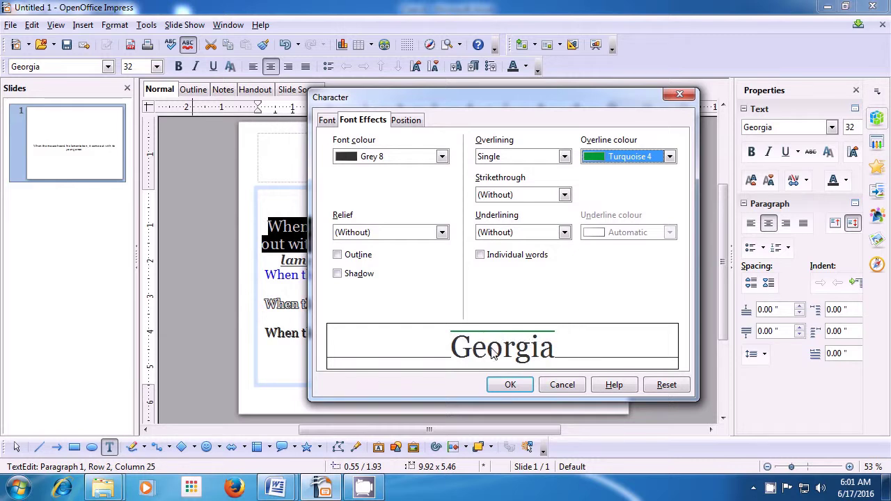
click(522, 387)
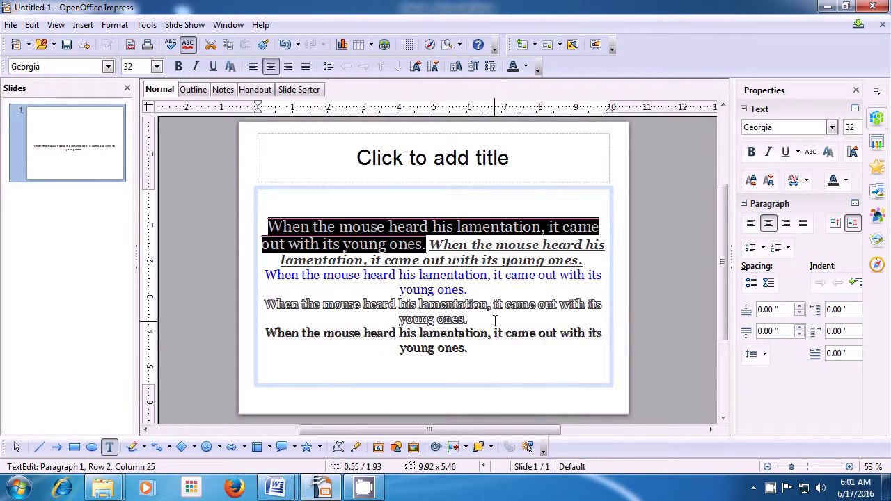
click(430, 243)
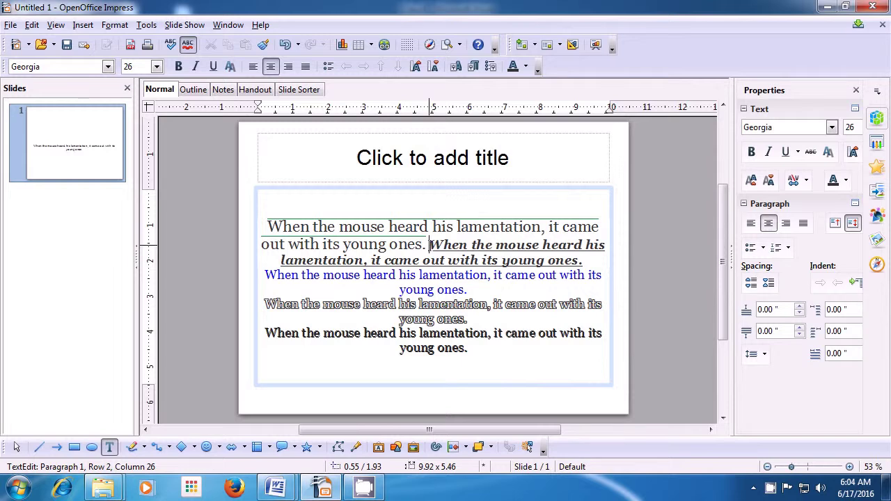
Step: Apply a Double strikethrough to the blue paragraph
drag(265, 275, 471, 290)
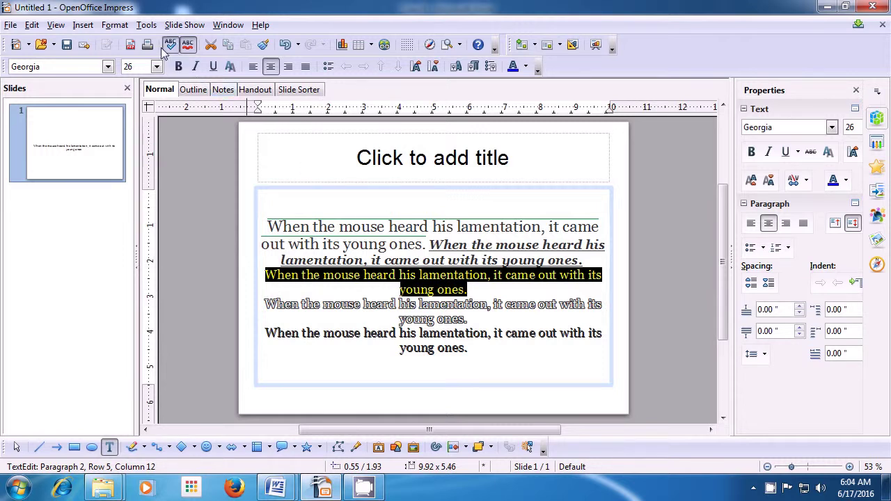
click(115, 25)
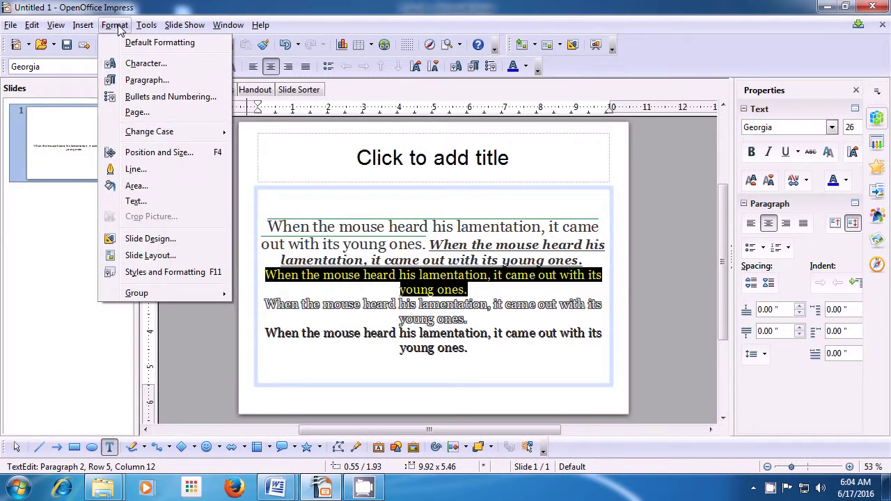
click(139, 65)
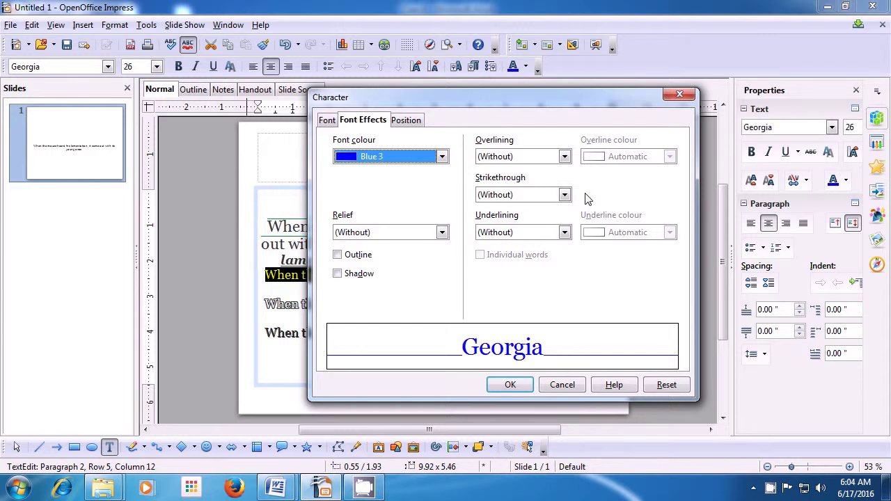
click(565, 196)
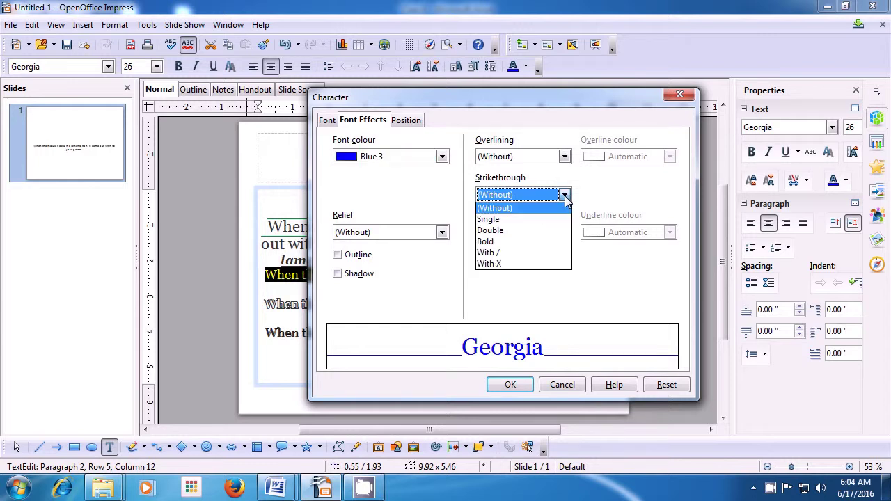
click(536, 232)
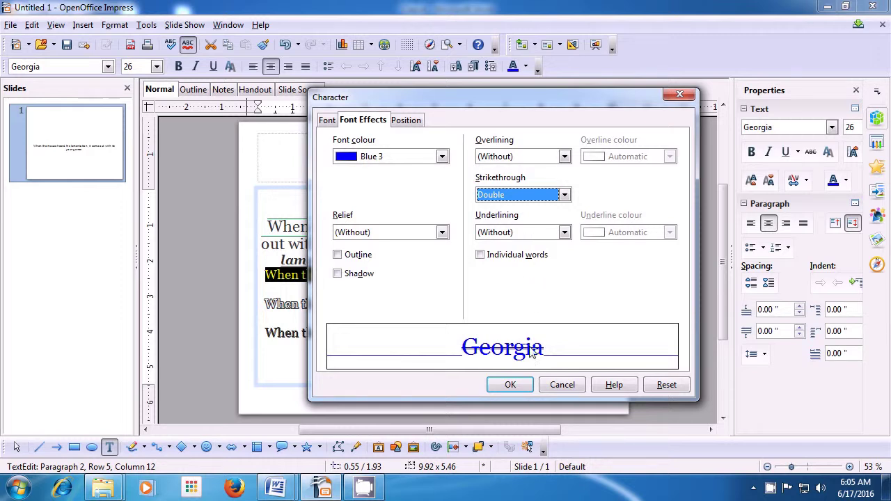
click(515, 387)
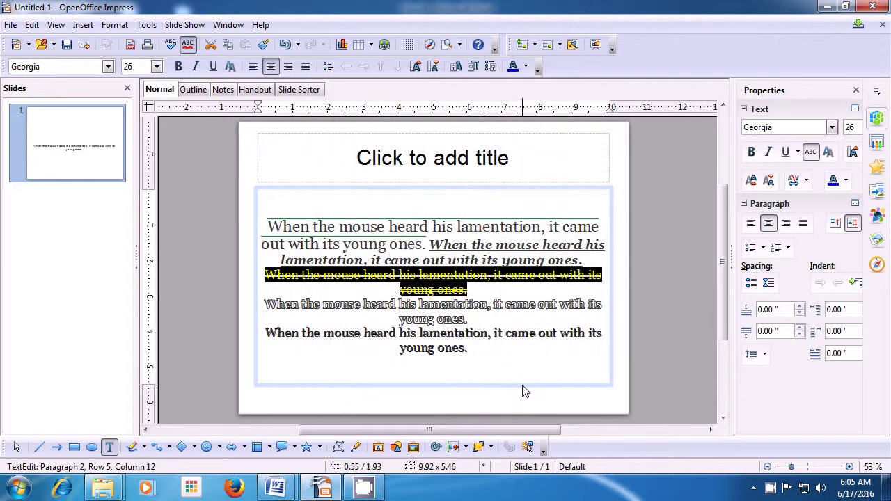
click(481, 294)
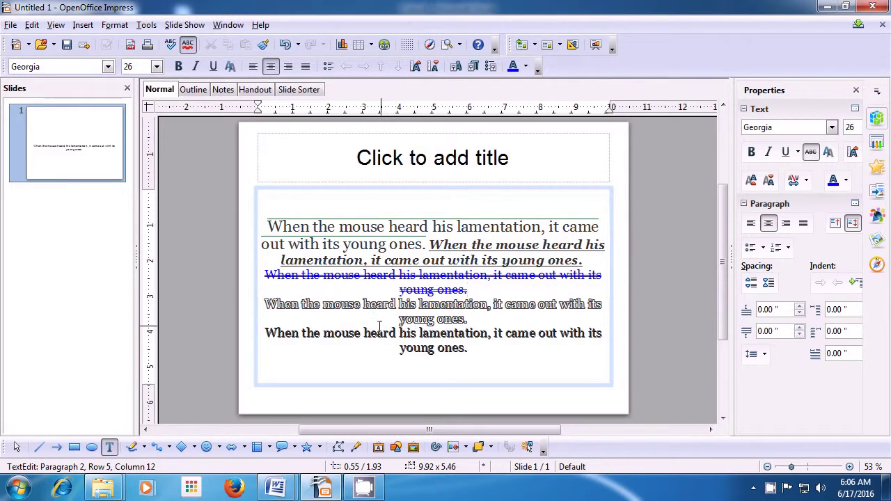
Step: Give the outlined mouse sentence a Single underline coloured Purple in the Character dialog
drag(263, 304, 471, 323)
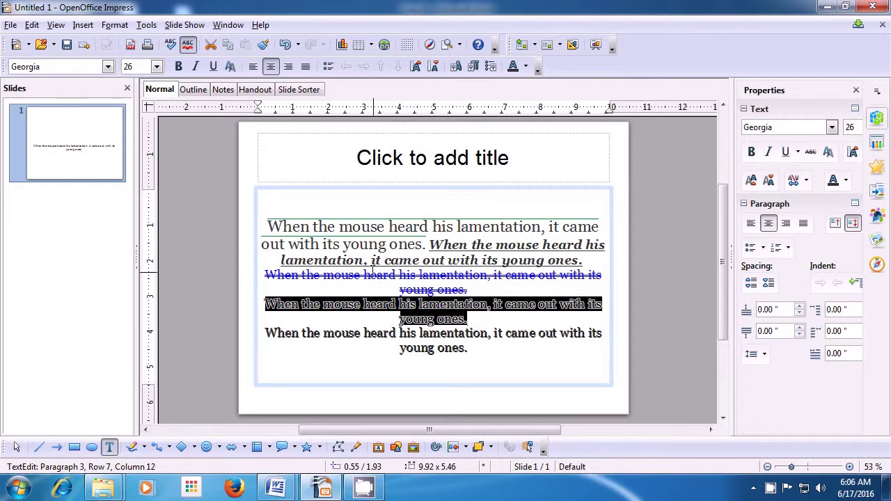
click(112, 26)
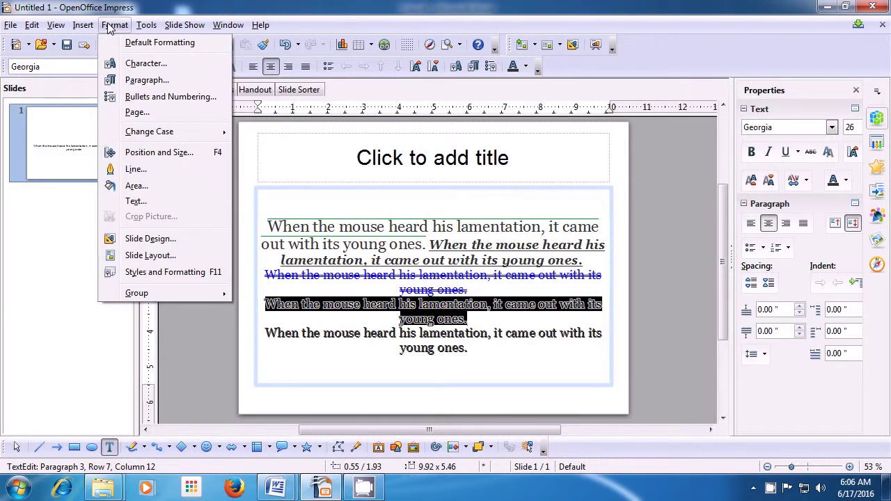
click(144, 63)
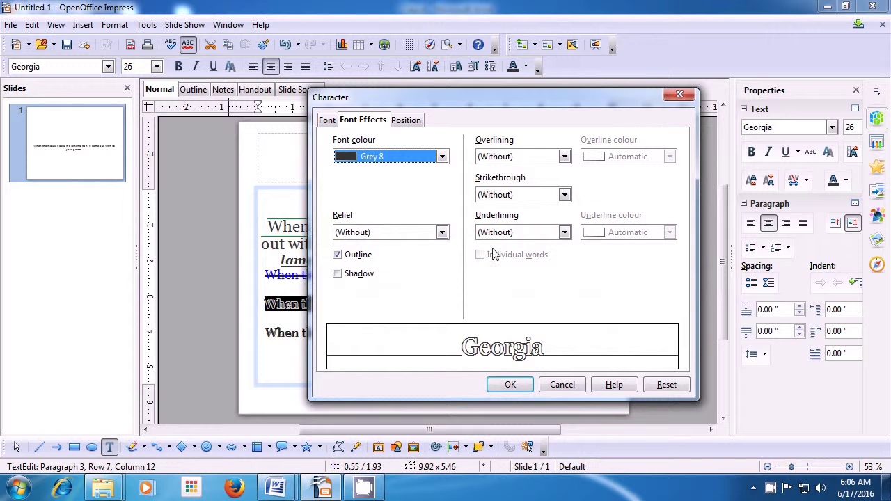
click(565, 233)
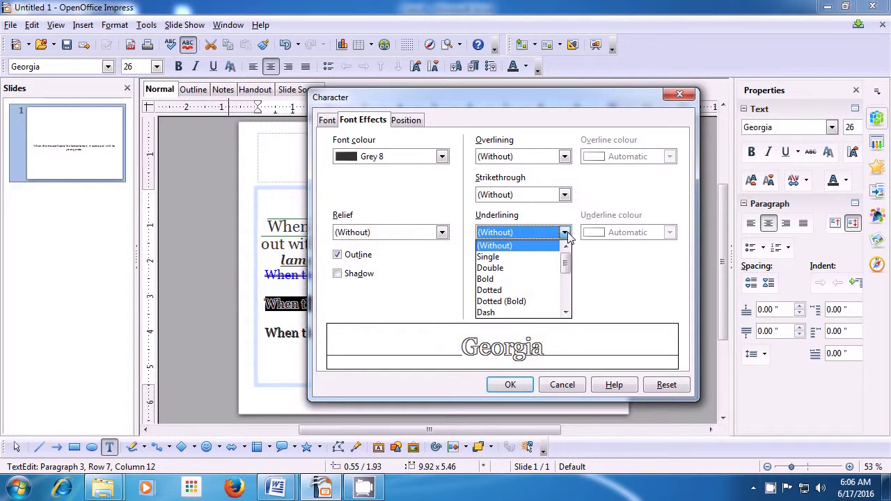
click(542, 257)
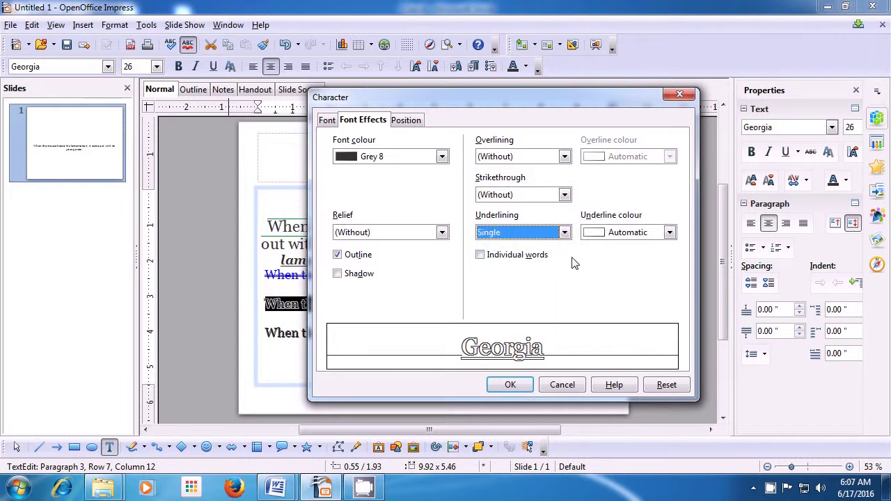
click(669, 233)
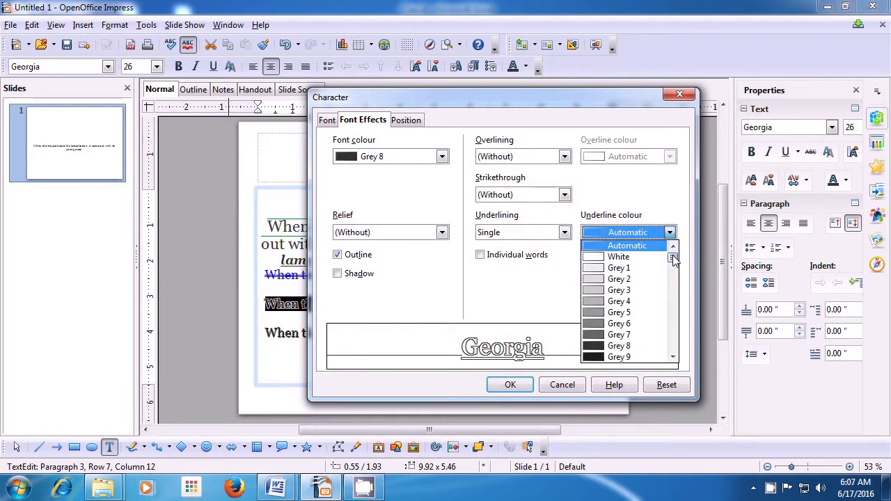
drag(672, 258, 673, 268)
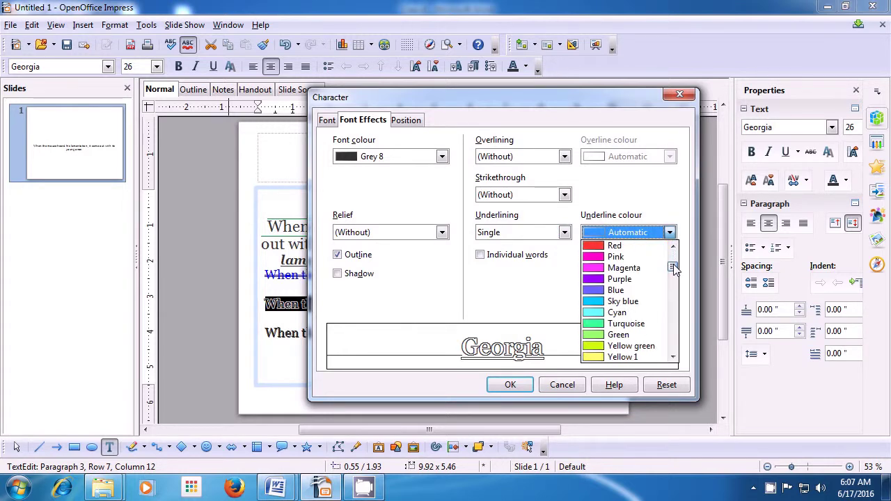
click(624, 280)
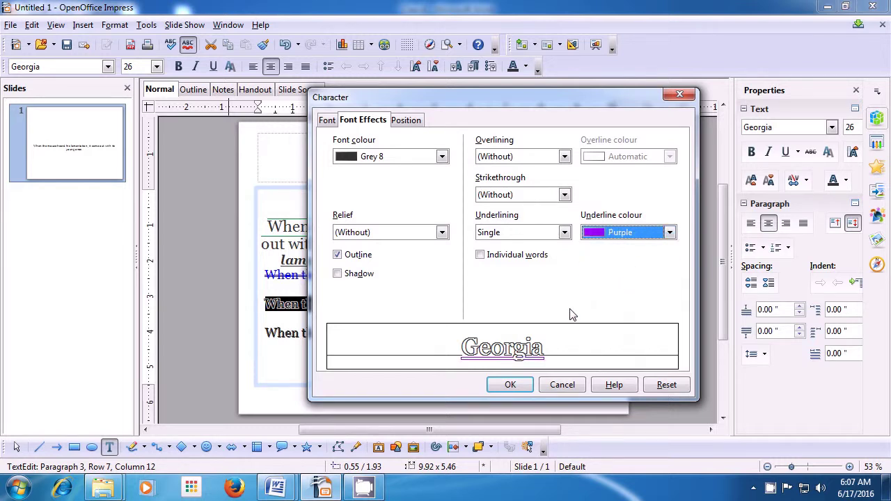
click(510, 387)
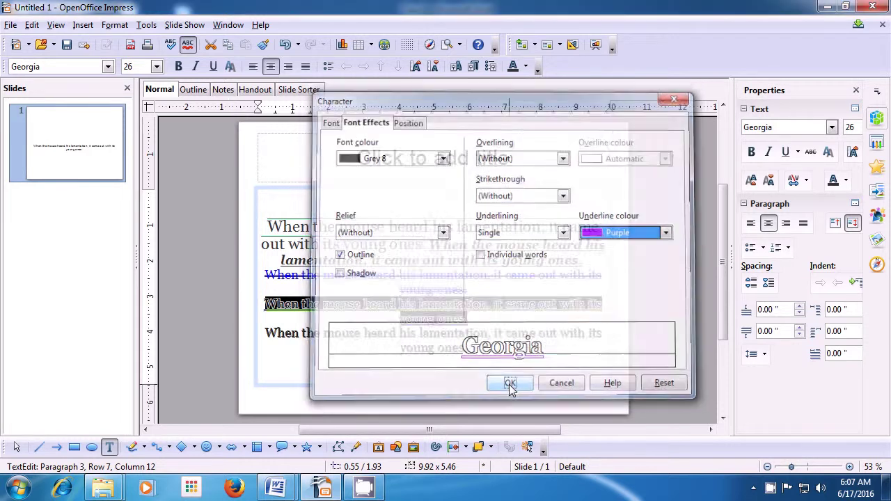
click(487, 320)
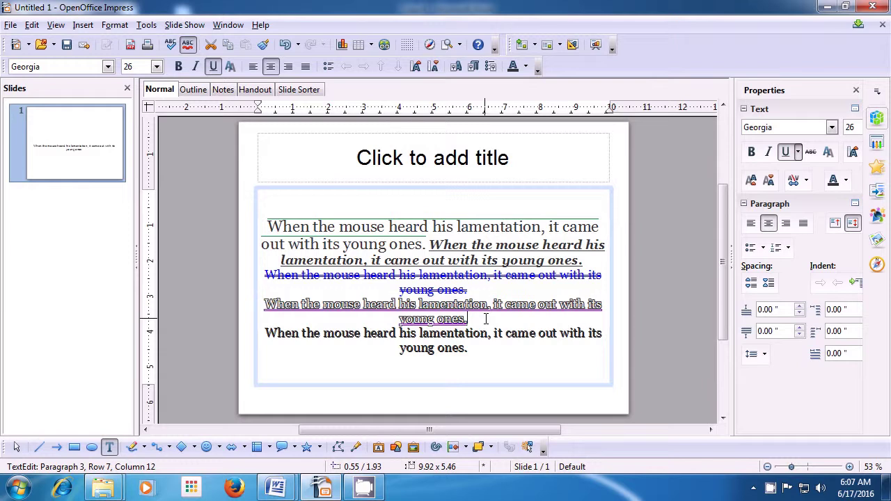